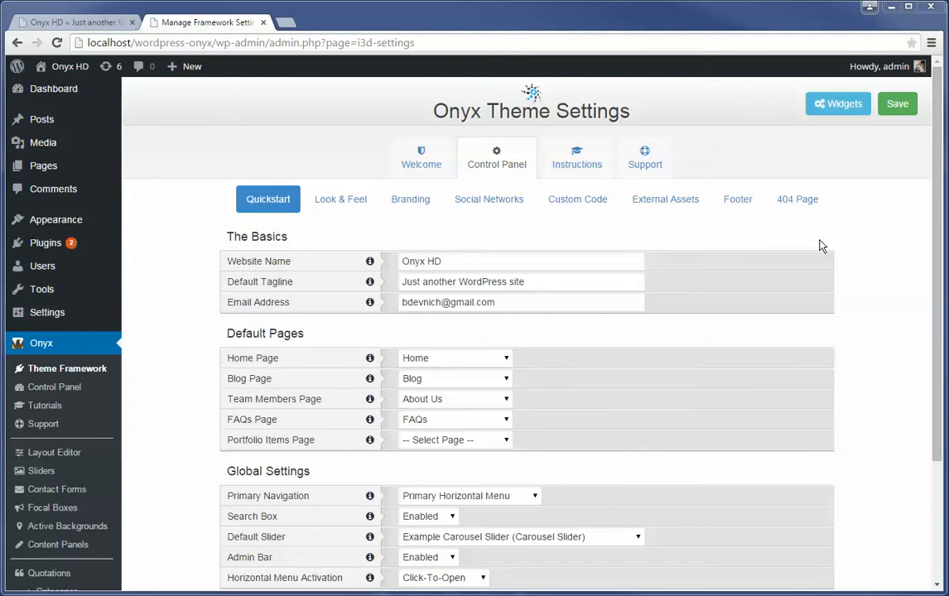
- Turn on the Global Layout Manager in the Onyx Theme Settings, save the settings, and reload the page
scroll(856, 267, "down", 2)
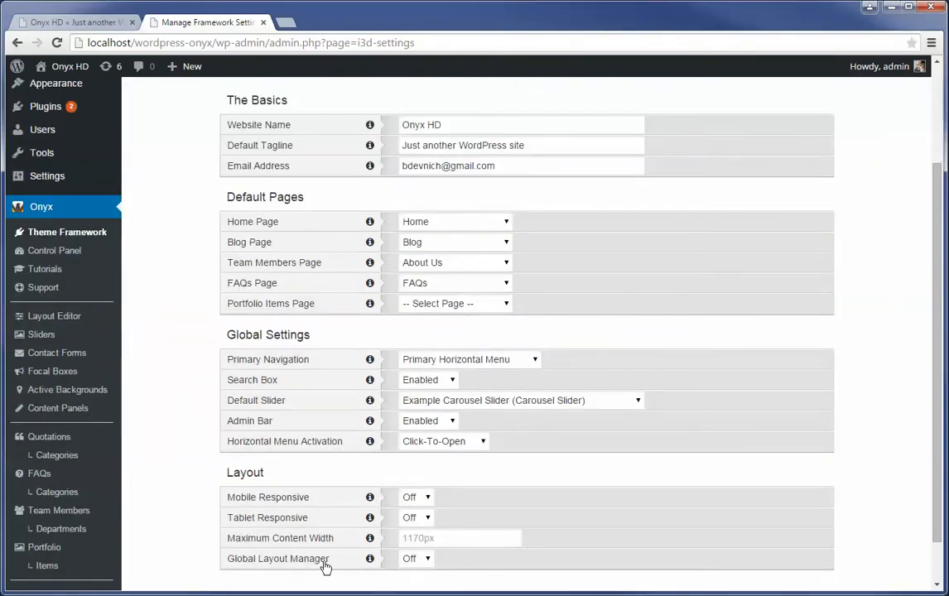
left_click(414, 561)
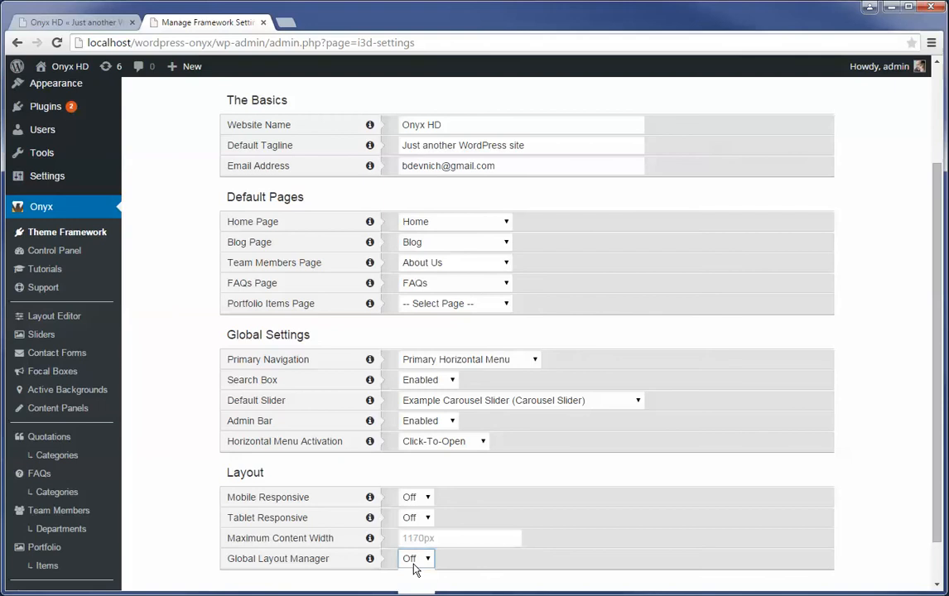
left_click(410, 578)
scroll(817, 339, "up", 2)
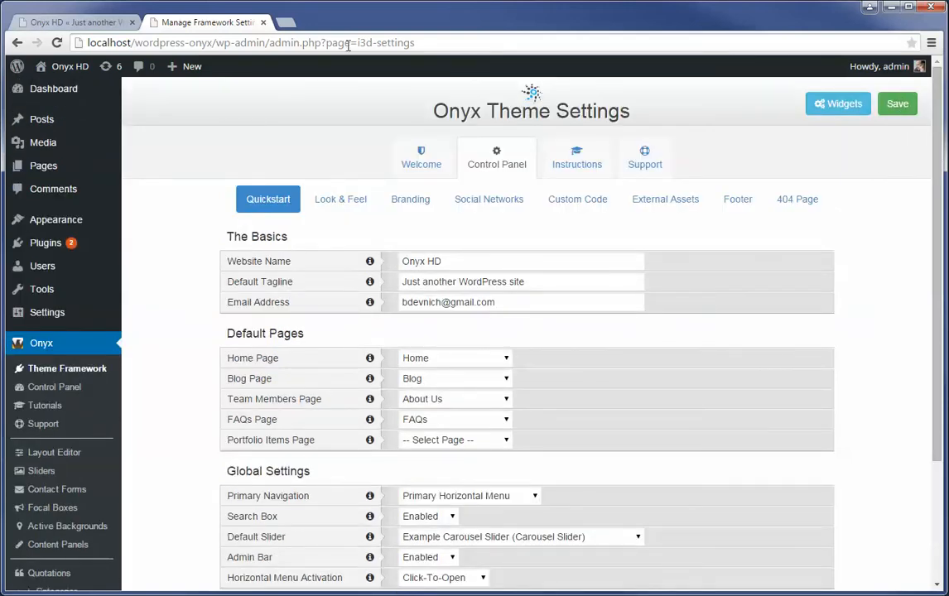
left_click(894, 104)
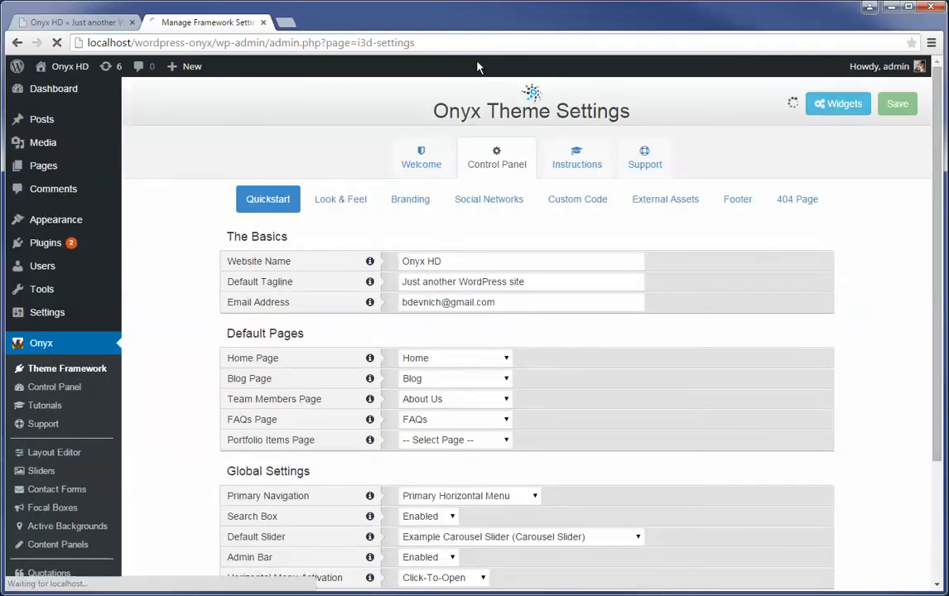
left_click(433, 45)
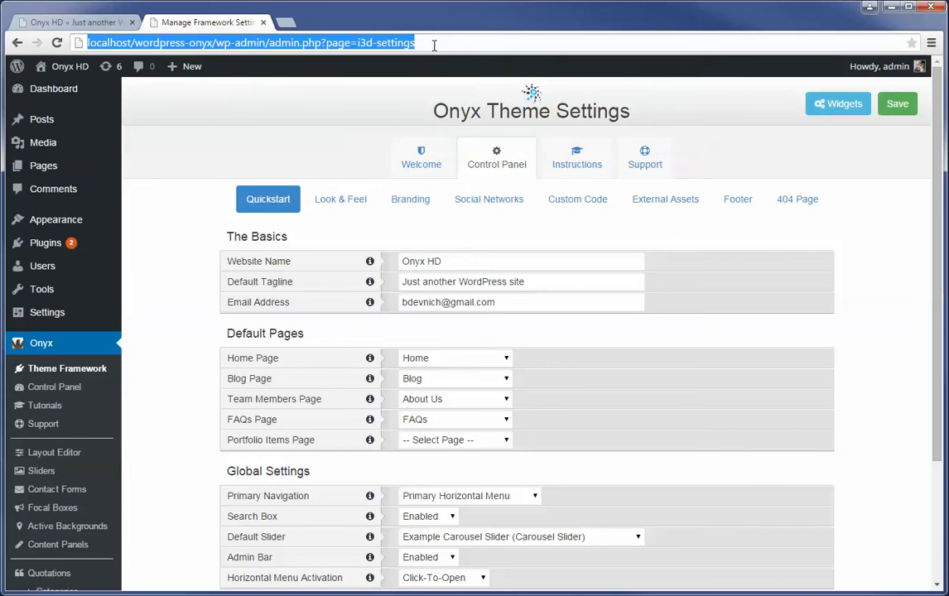
key("Return")
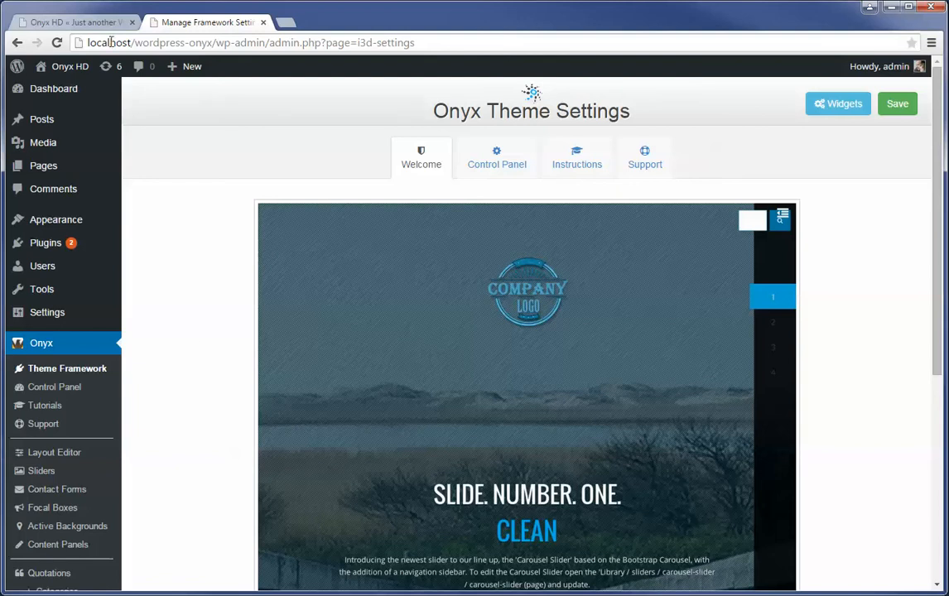
- Look through the live home page's sections, from the menu bar and info boxes to the welcome content
left_click(91, 23)
scroll(336, 442, "down", 10)
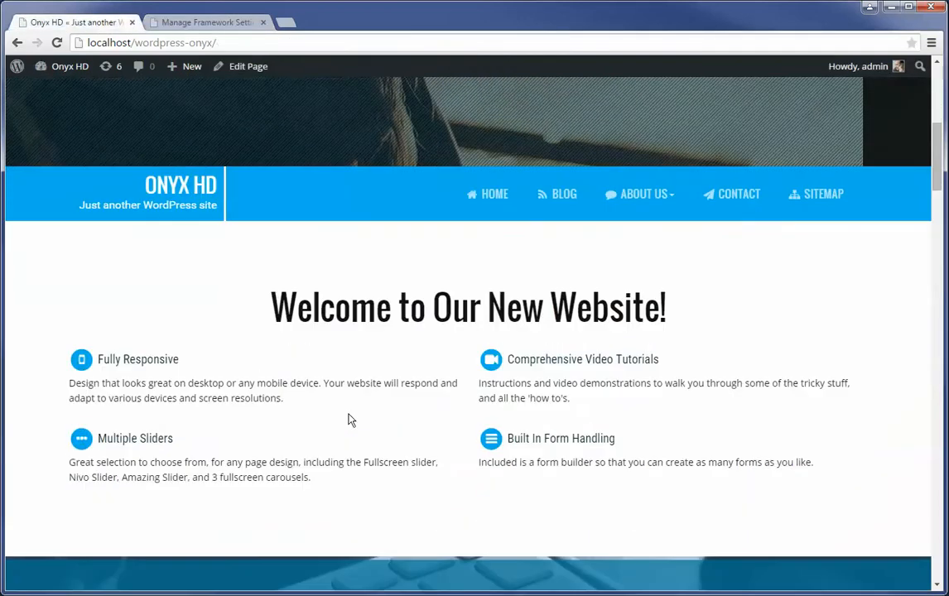
scroll(334, 472, "down", 5)
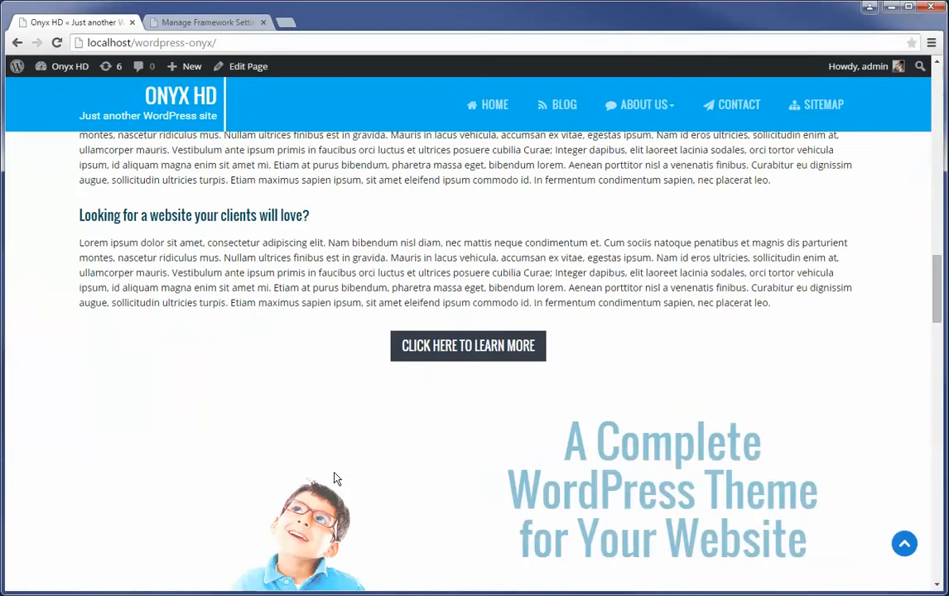
scroll(335, 476, "down", 2)
scroll(336, 479, "down", 1)
scroll(332, 479, "up", 8)
scroll(325, 477, "up", 3)
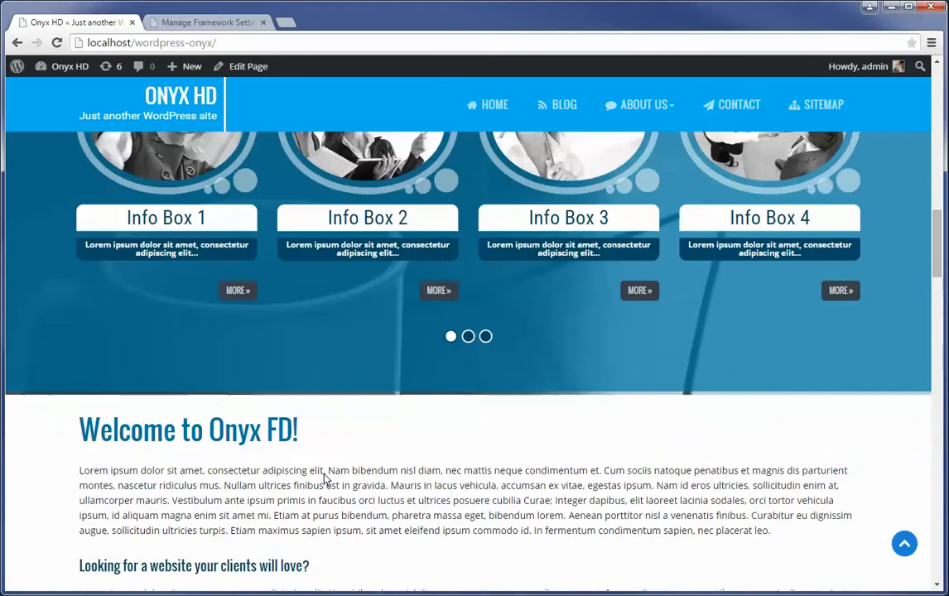
scroll(627, 538, "up", 6)
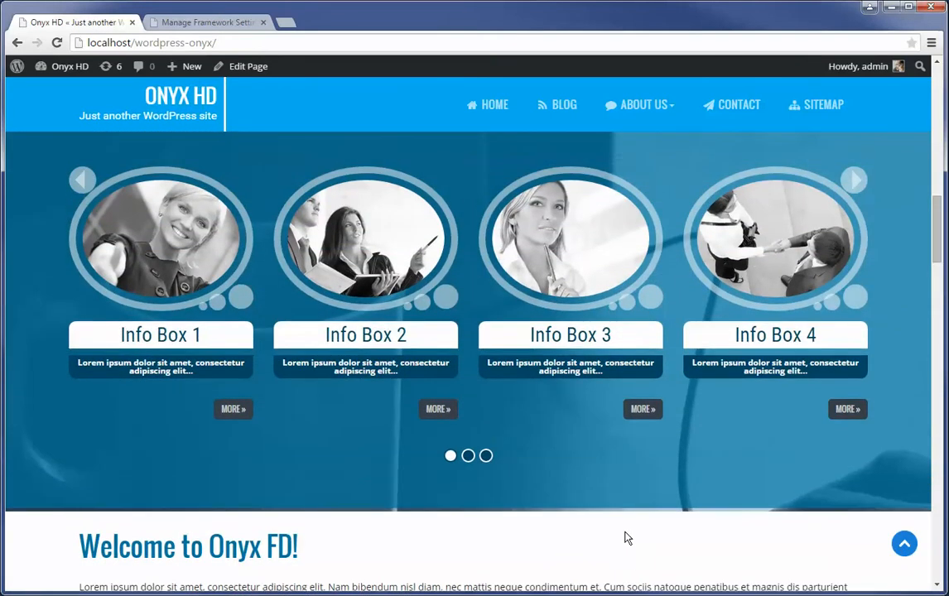
scroll(613, 462, "up", 3)
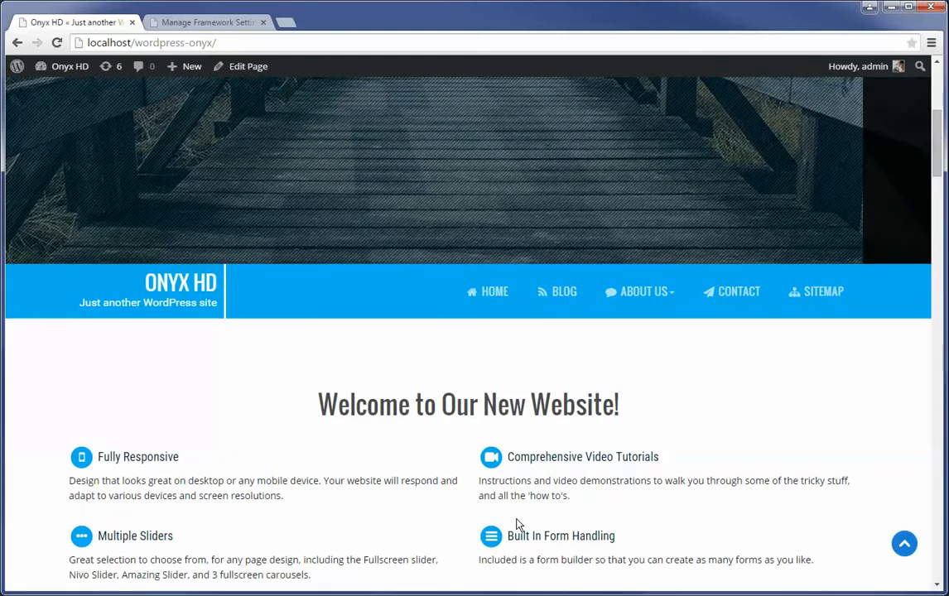
- Open the Onyx Layout Editor and review the available layouts, including the default Minimized layout
left_click(174, 23)
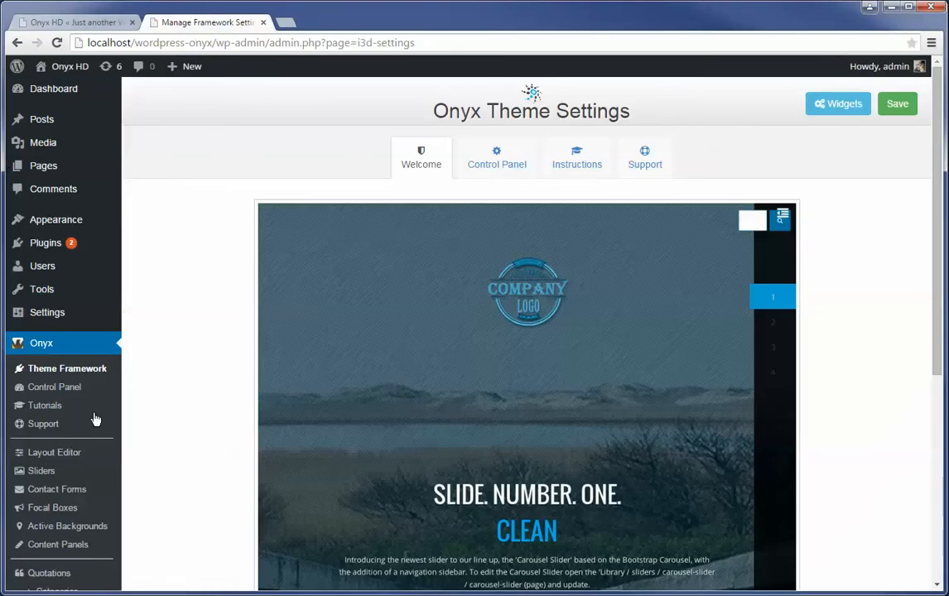
left_click(45, 452)
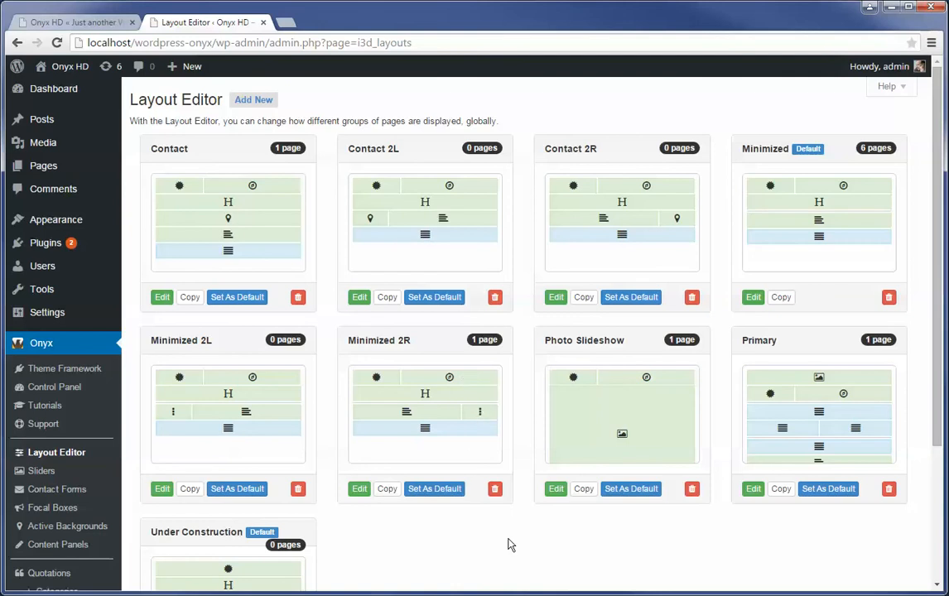
scroll(510, 544, "down", 1)
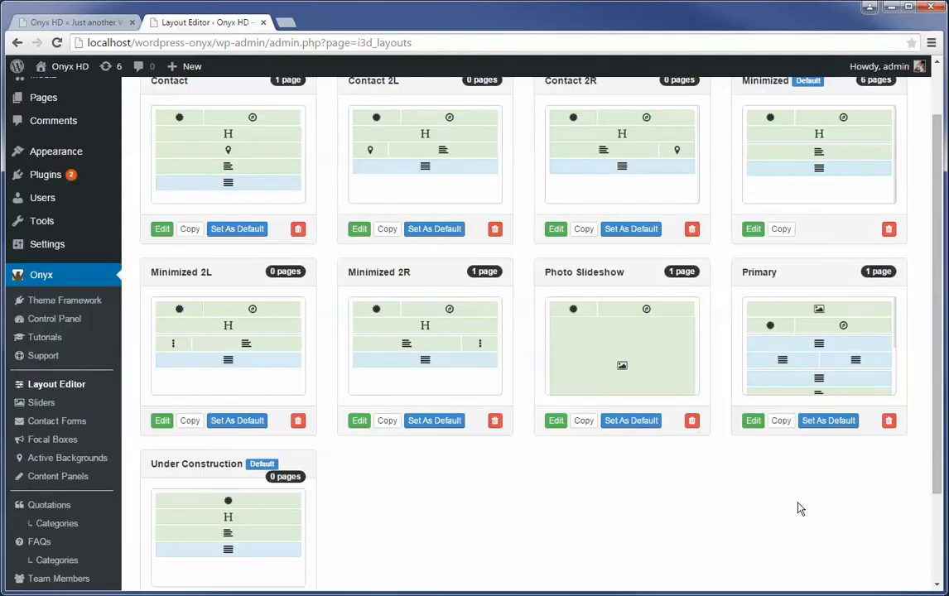
mouse_move(68, 219)
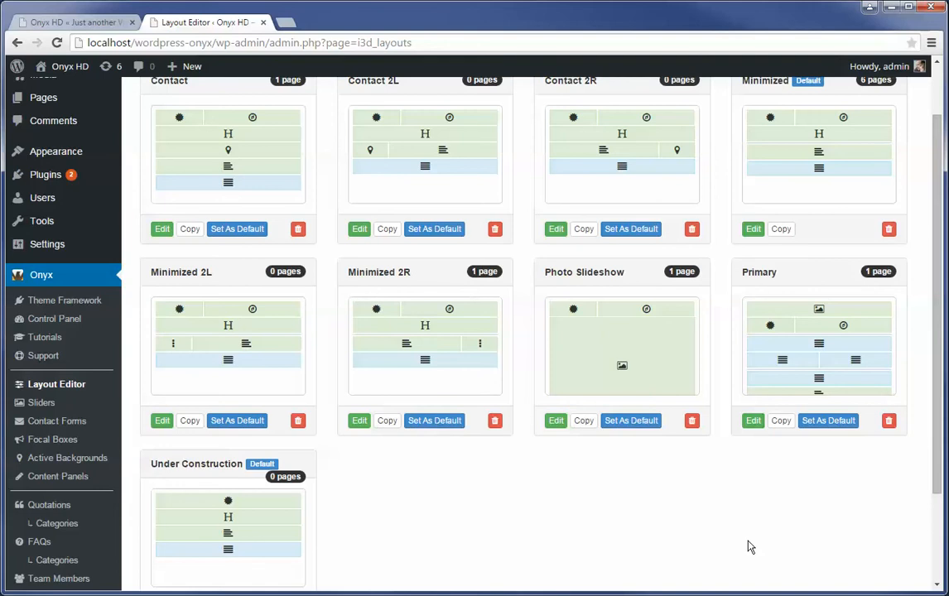
scroll(749, 547, "up", 2)
mouse_move(812, 153)
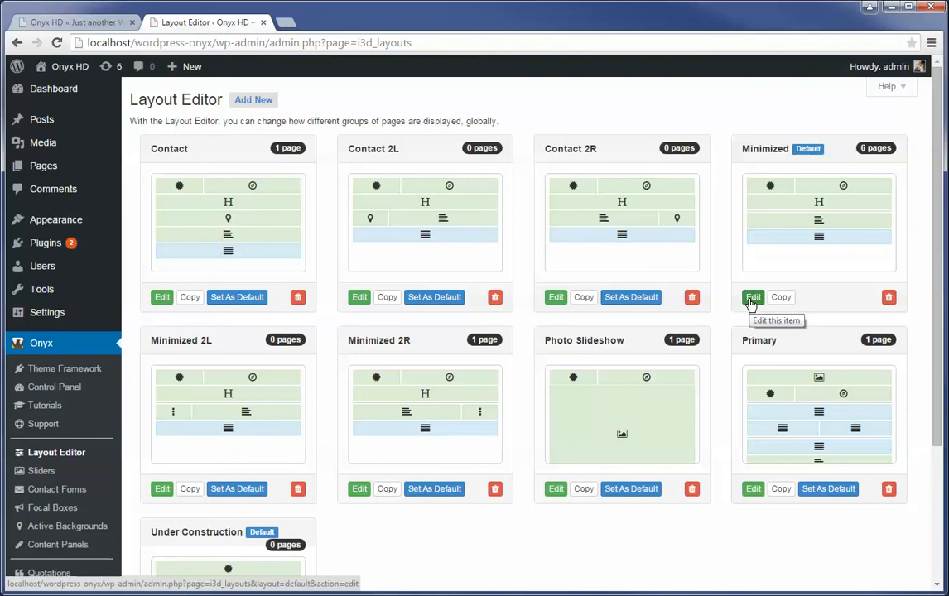
- Open the About Us page for editing from the list of all pages
mouse_move(69, 228)
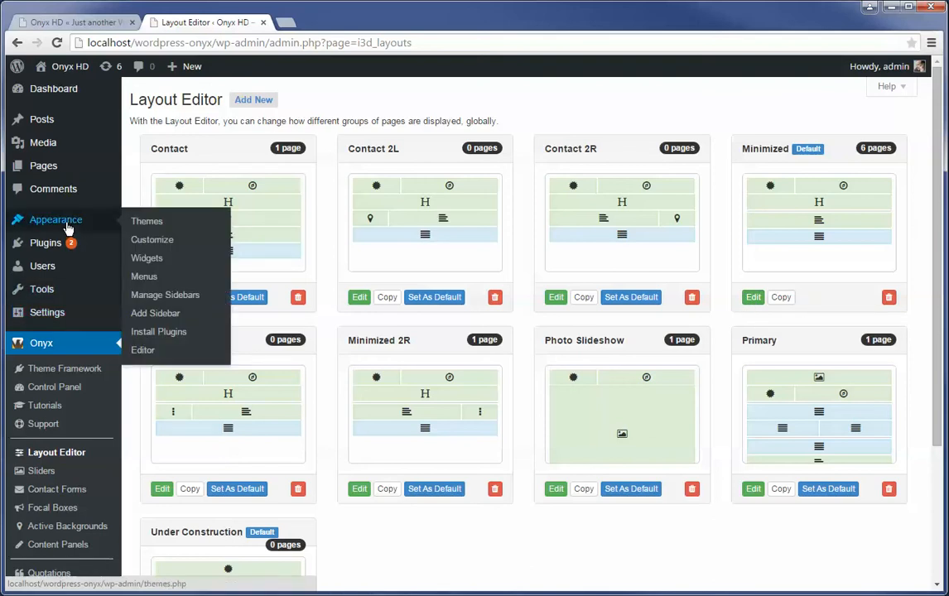
mouse_move(53, 163)
left_click(149, 172)
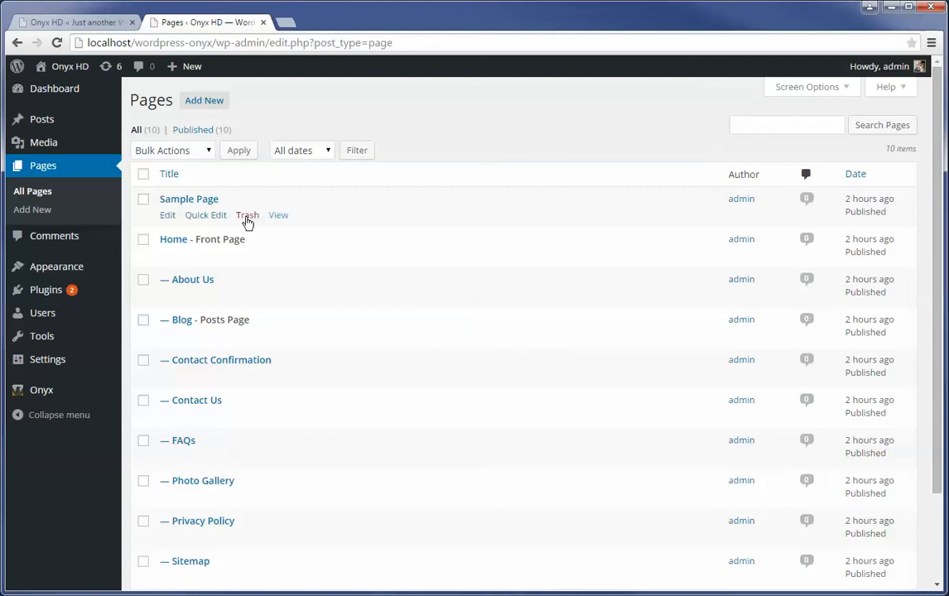
mouse_move(53, 271)
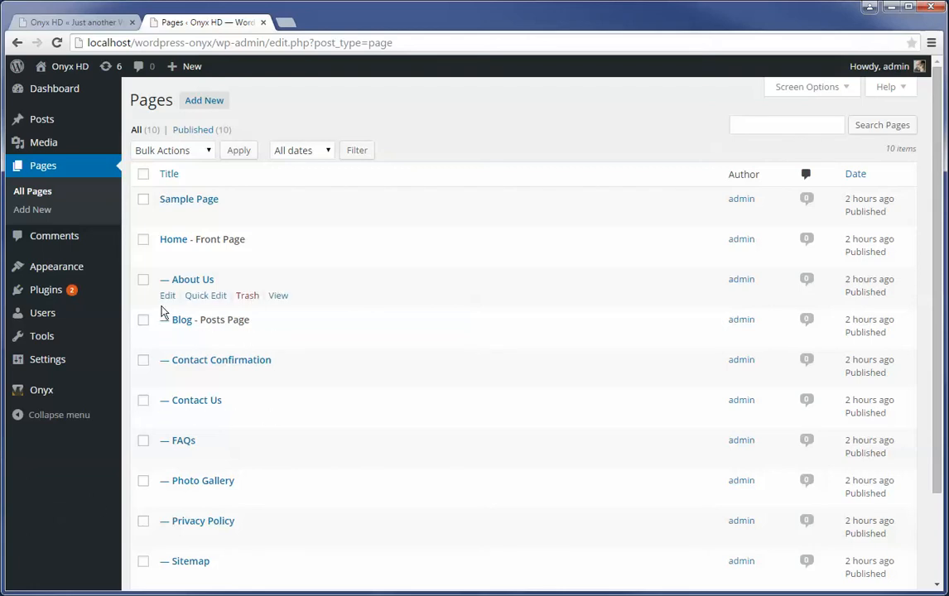
left_click(166, 300)
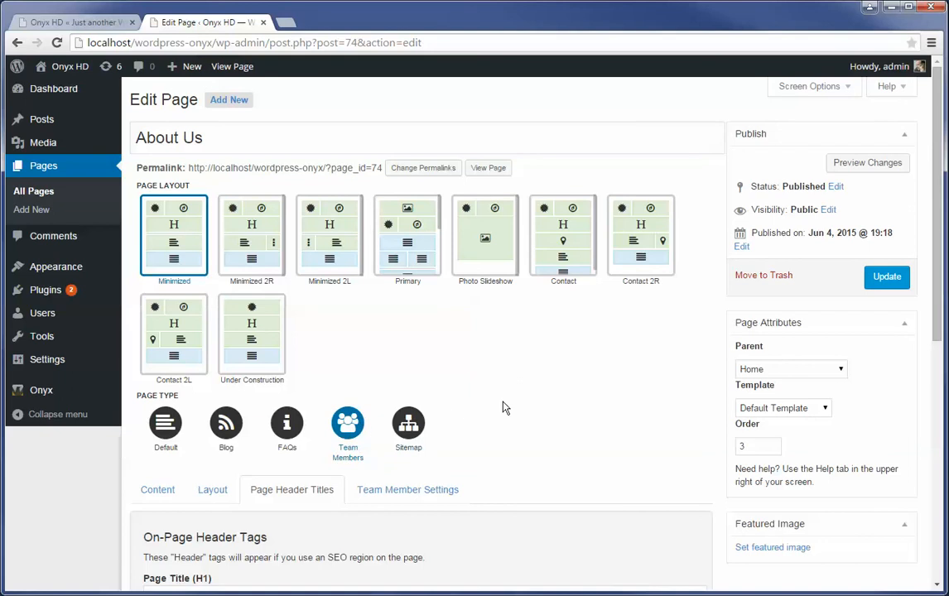
- View the Team Member settings of the About Us page, then try the Sitemap page type and view its settings
scroll(505, 408, "down", 1)
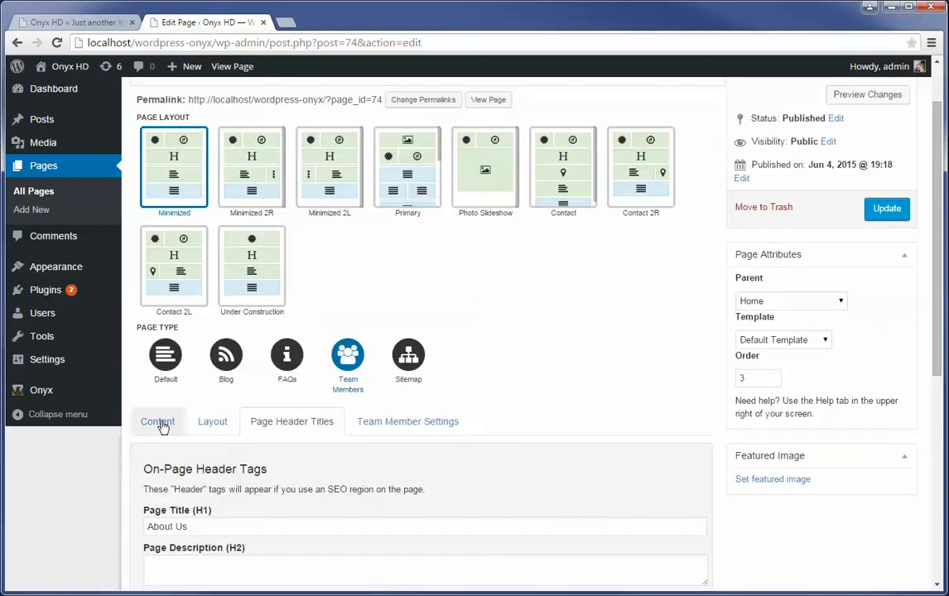
left_click(439, 421)
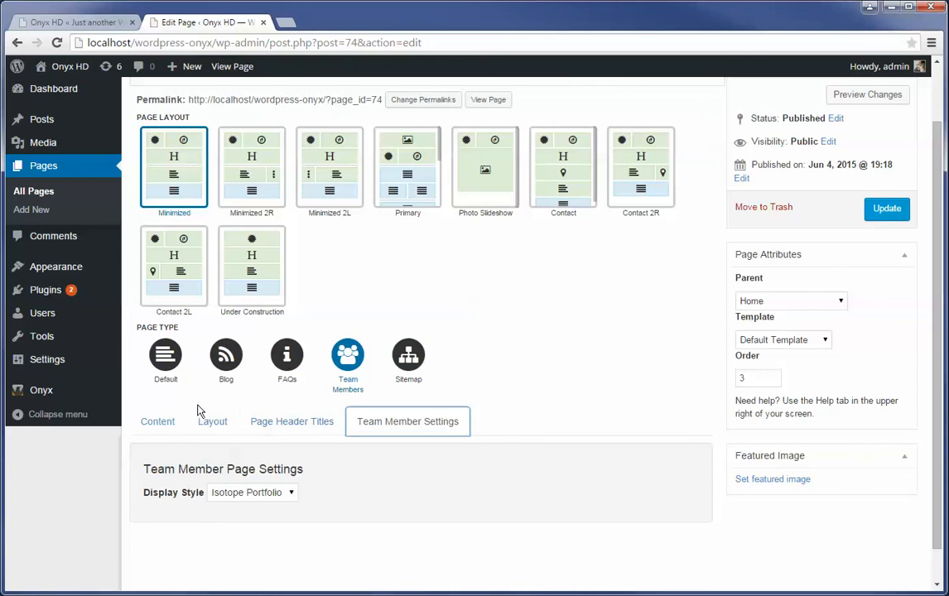
left_click(409, 358)
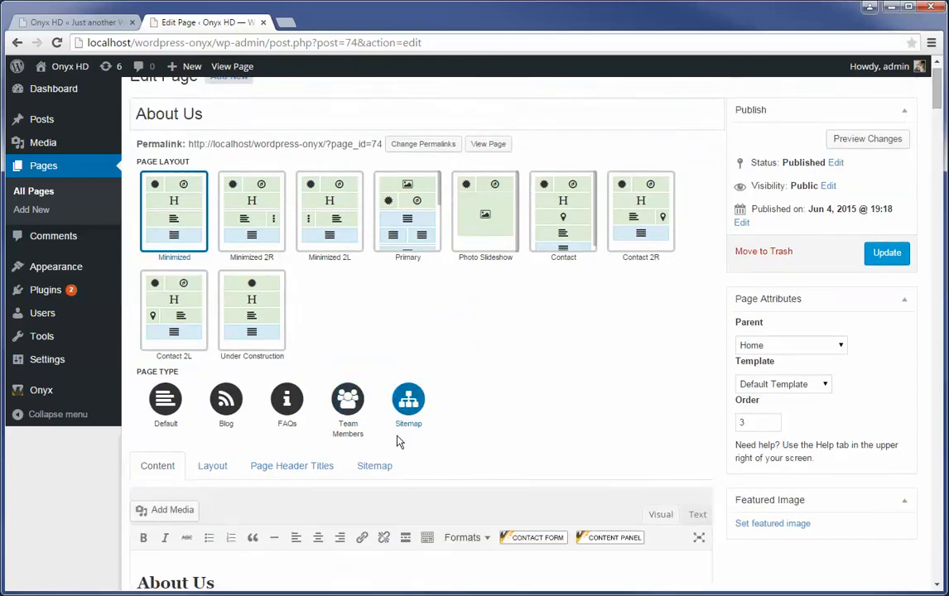
scroll(400, 357, "down", 1)
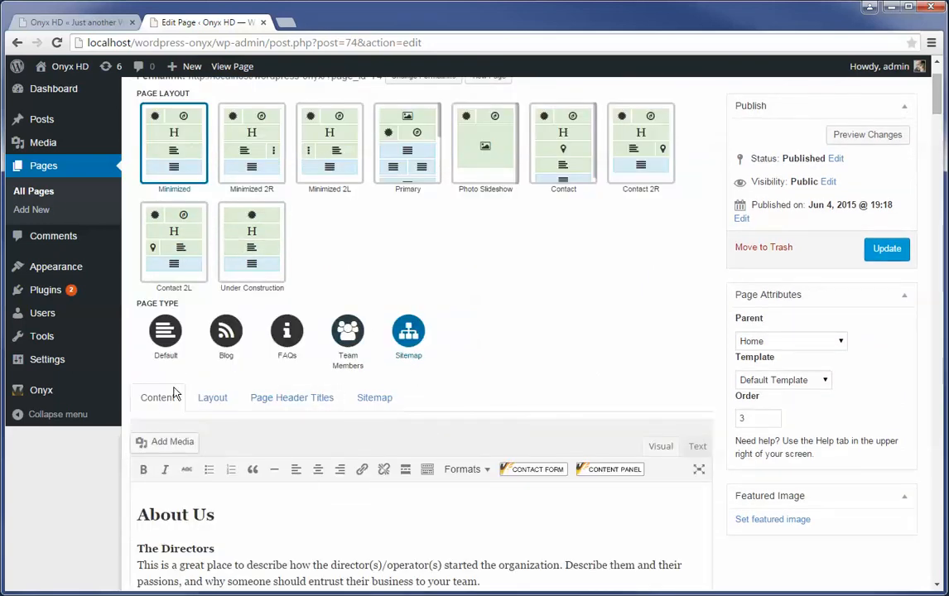
left_click(418, 348)
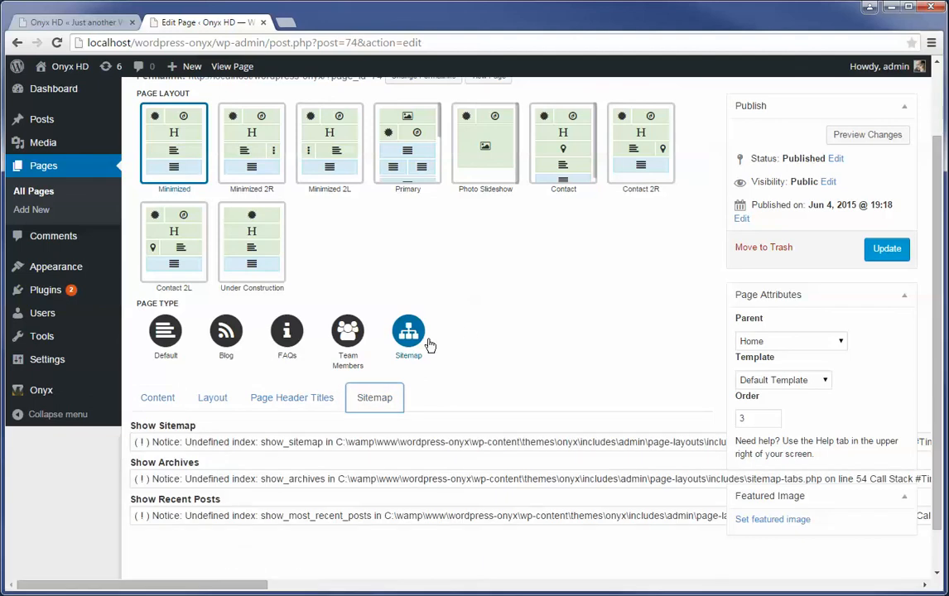
- Compare the Team Members and FAQs page type settings, try the Default type, and return to Team Members
left_click(348, 333)
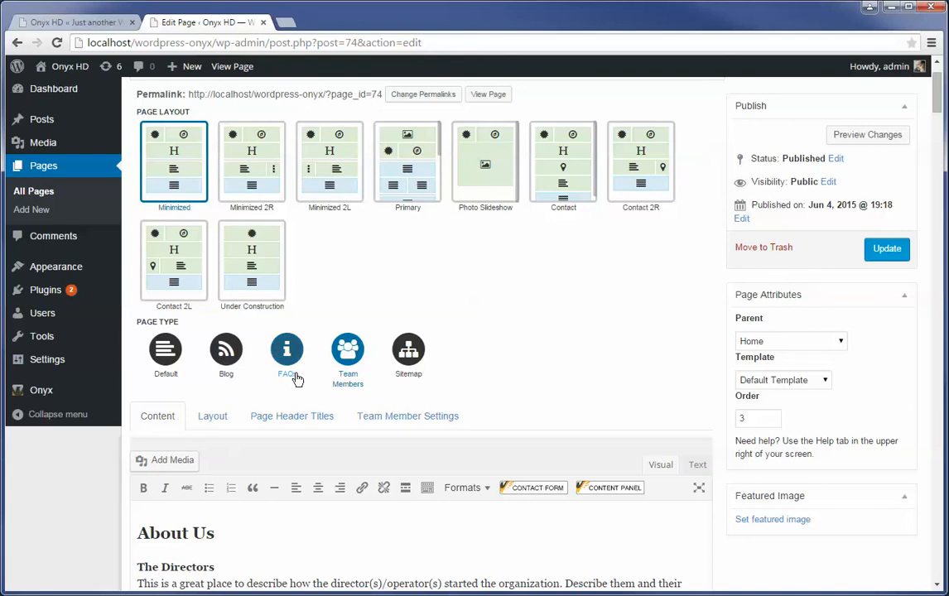
left_click(394, 416)
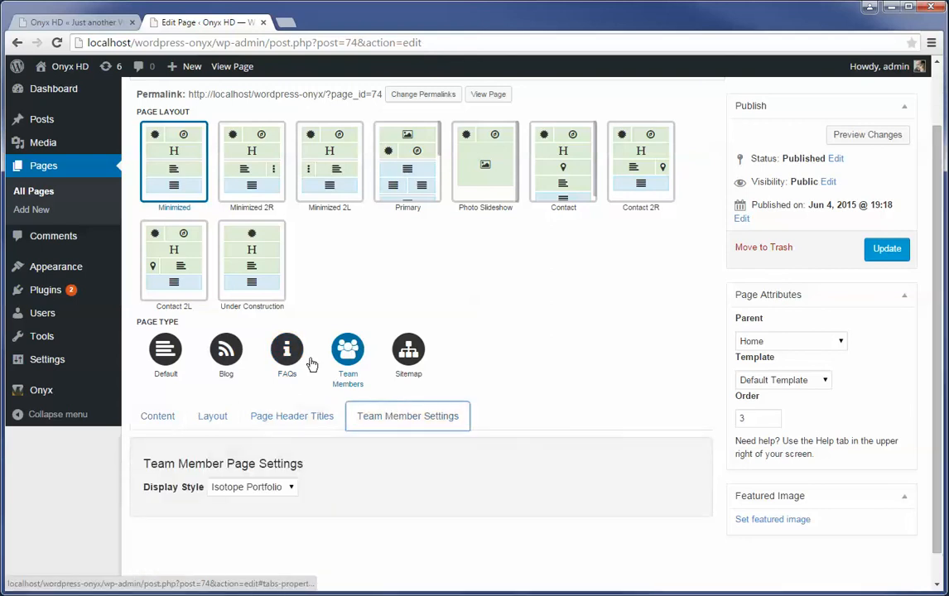
left_click(283, 356)
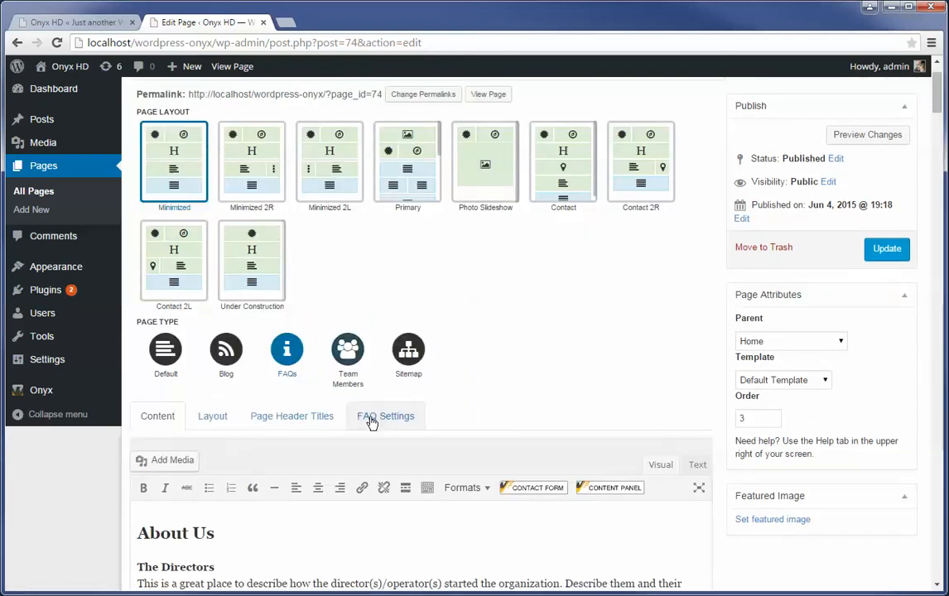
left_click(373, 417)
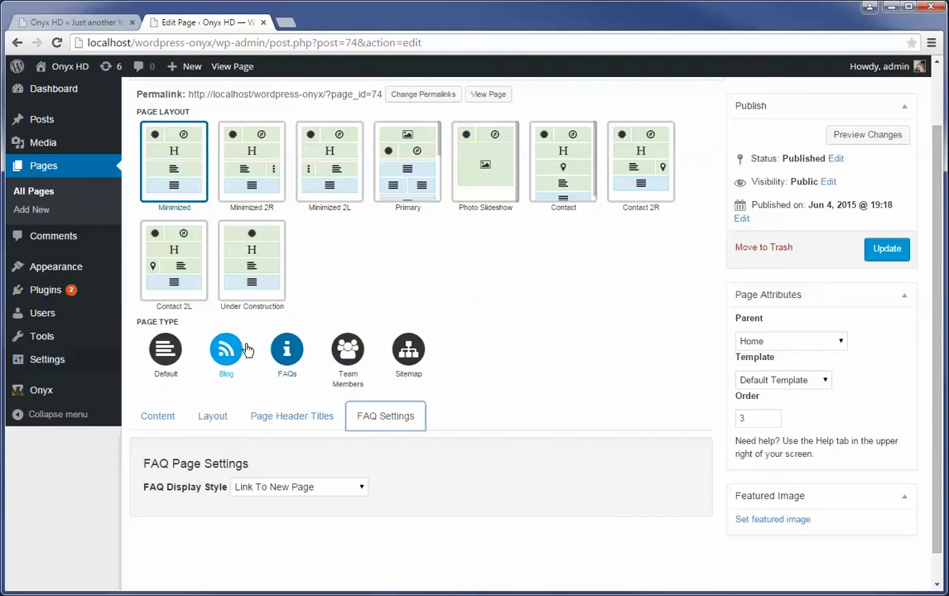
left_click(163, 367)
left_click(348, 419)
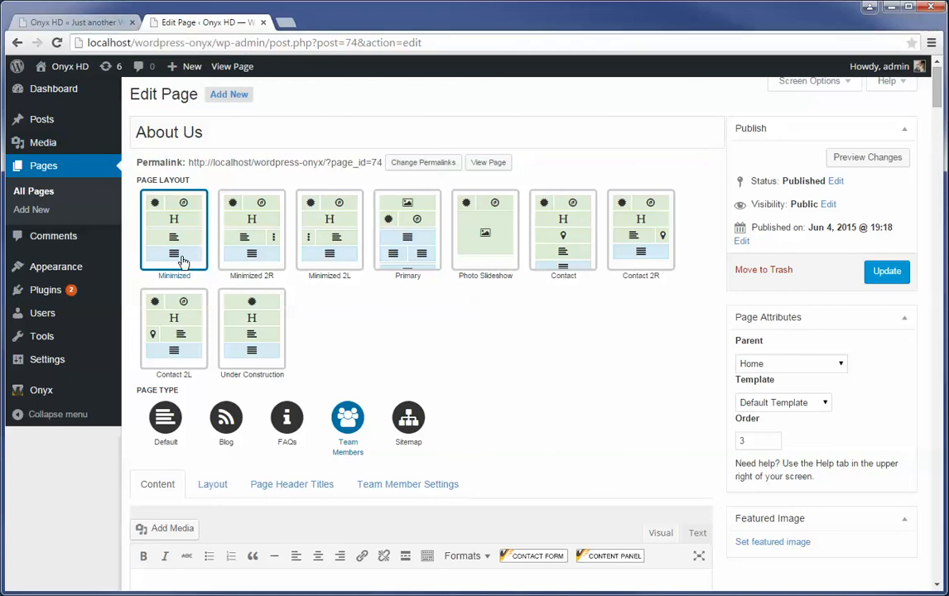
- Select the Minimized 2R layout for the About Us page and view the live About Us page for comparison
left_click(263, 240)
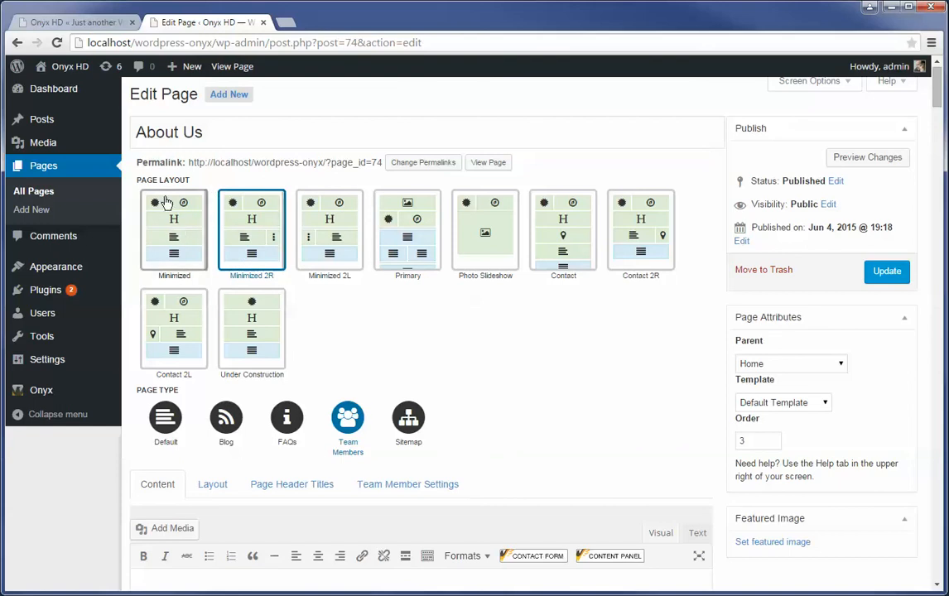
left_click(176, 231)
left_click(83, 23)
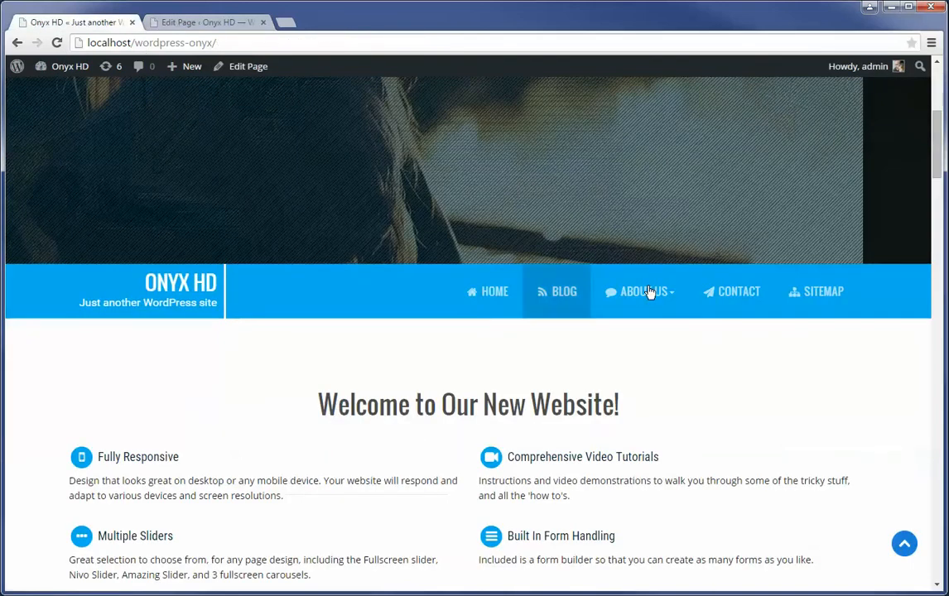
mouse_move(651, 292)
left_click(635, 340)
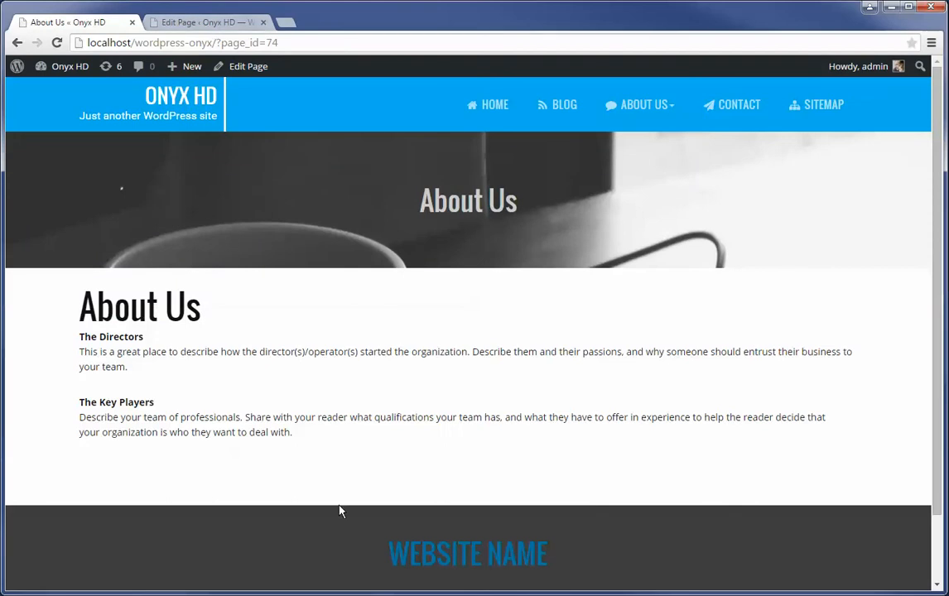
- Update the About Us page to save its Minimized 2R layout
left_click(190, 23)
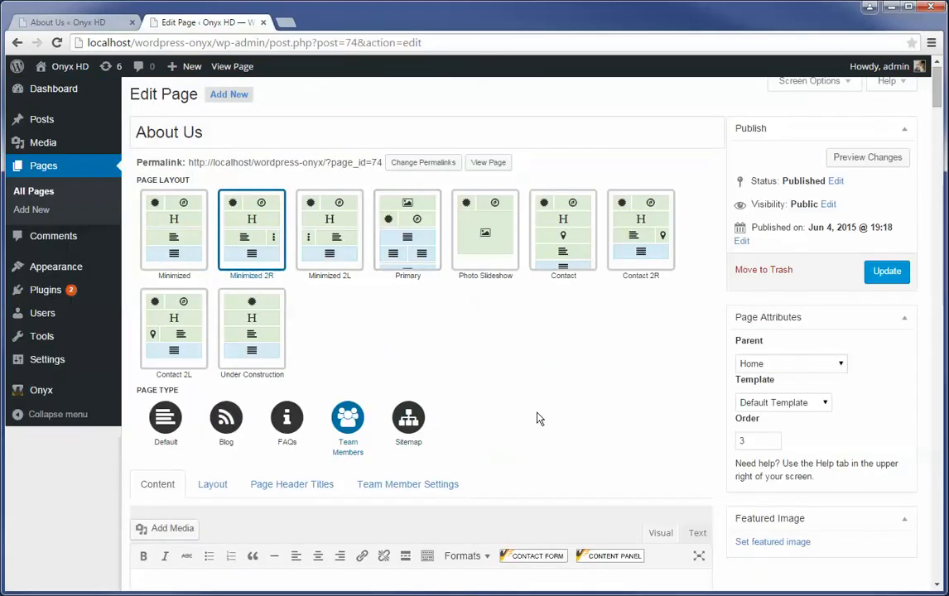
left_click(885, 271)
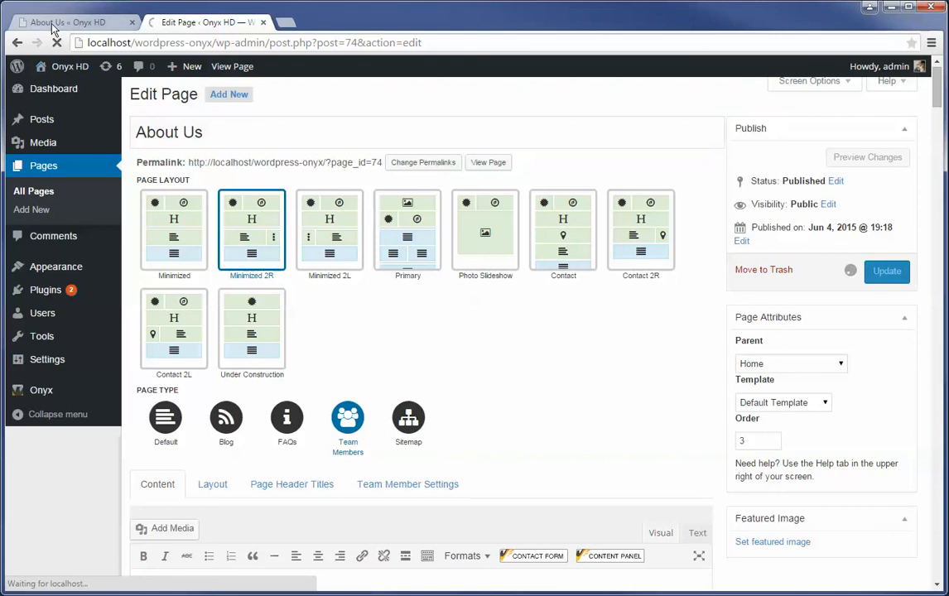
- Reload the live About Us page and review how the Minimized 2R layout displays its content and sidebar
left_click(54, 22)
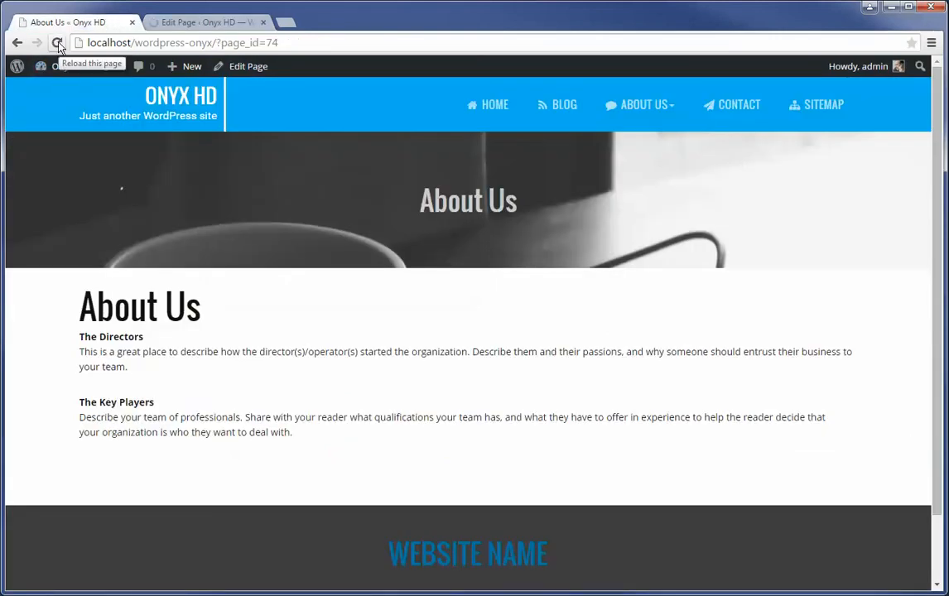
left_click(56, 43)
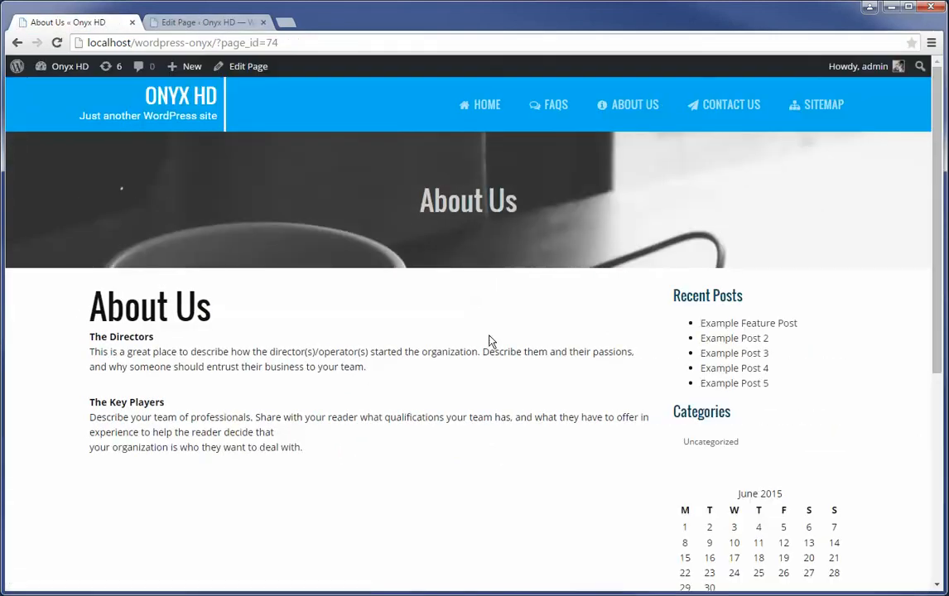
scroll(633, 483, "down", 3)
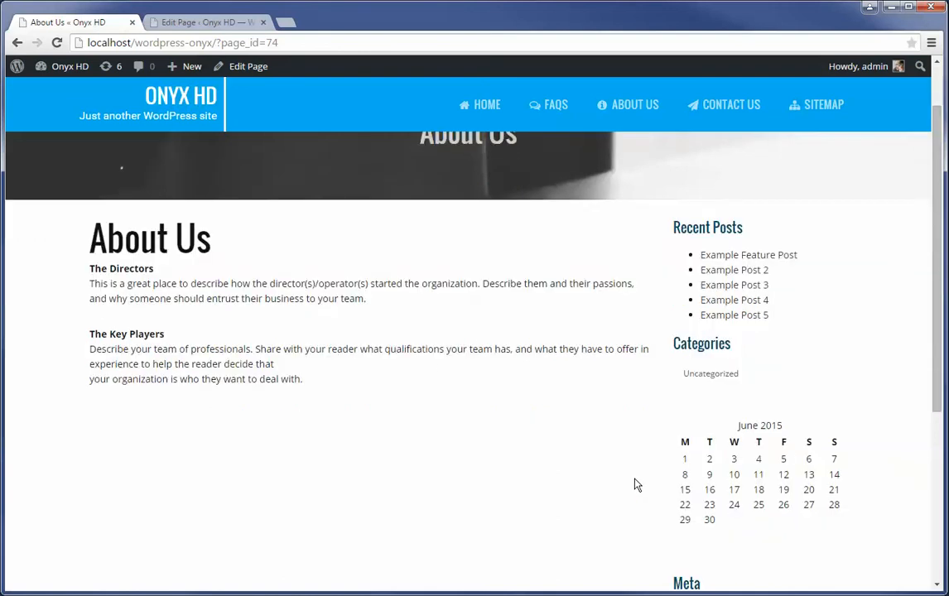
scroll(636, 484, "up", 3)
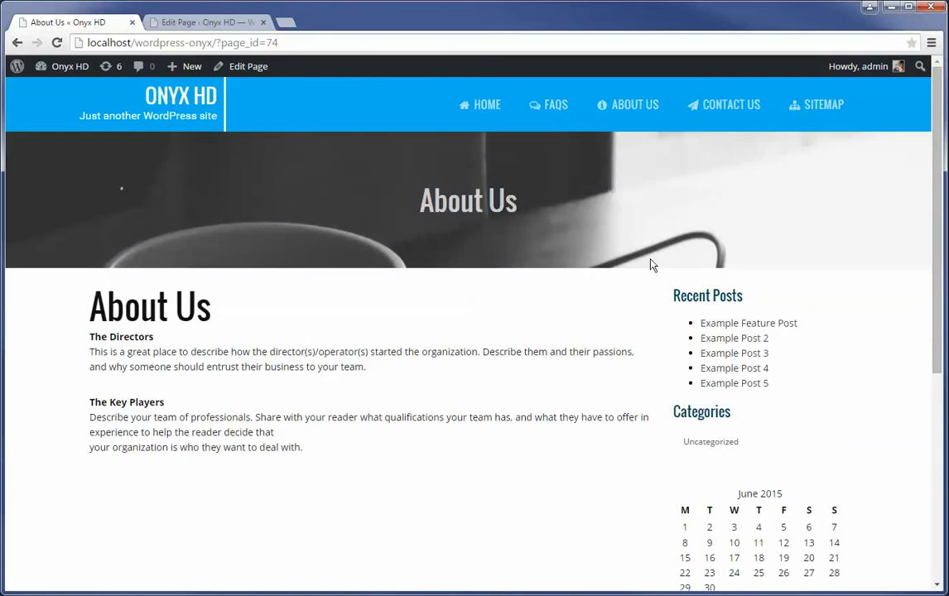
- Switch the About Us page to the Minimized 2L layout and update the page
left_click(221, 29)
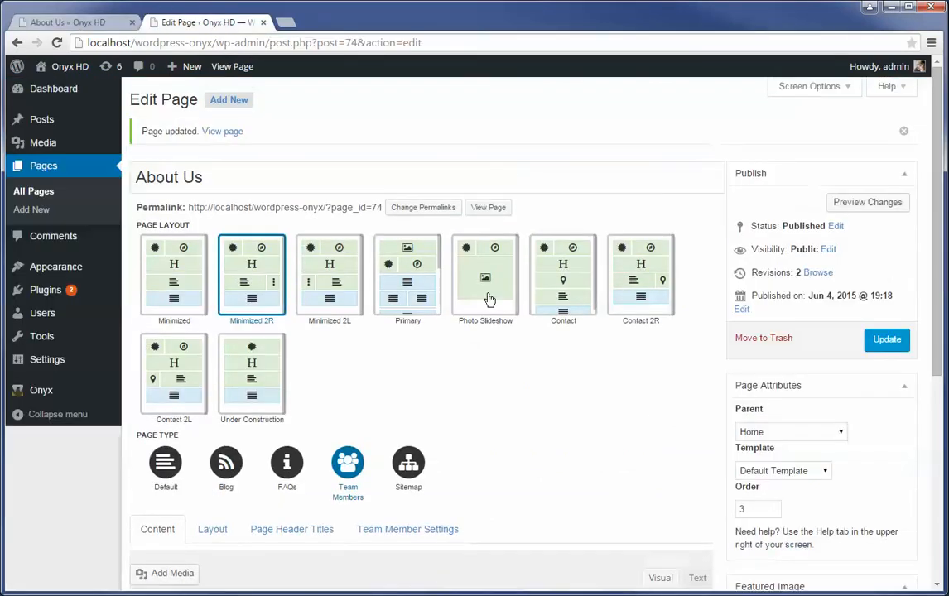
left_click(326, 301)
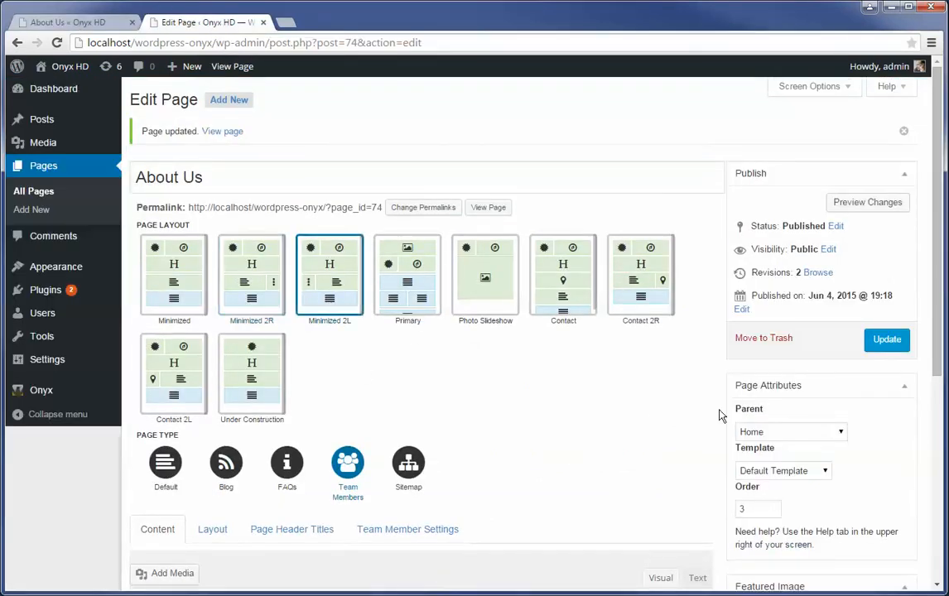
left_click(888, 341)
- Reload the live About Us page and review how the Minimized 2L layout displays it
left_click(91, 22)
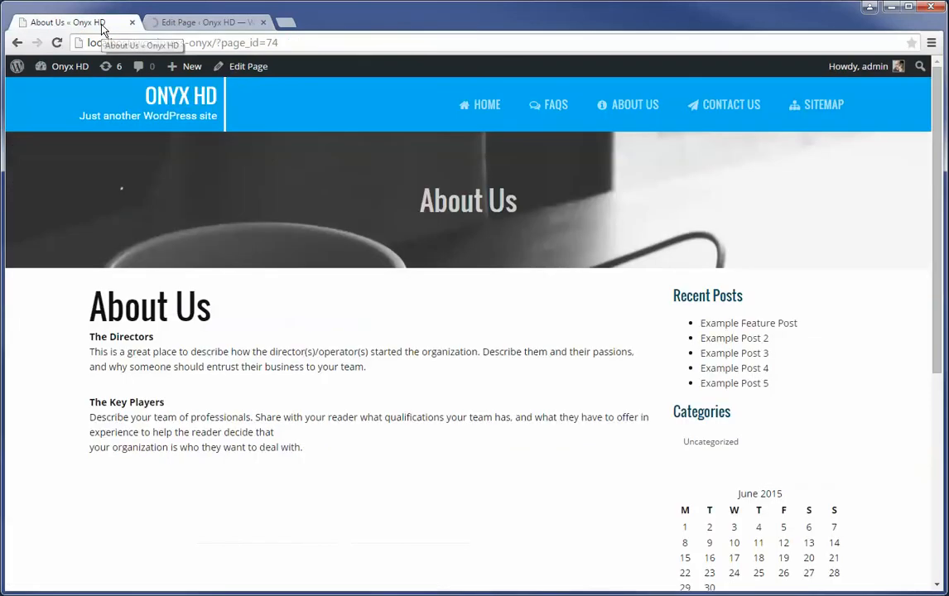
left_click(57, 43)
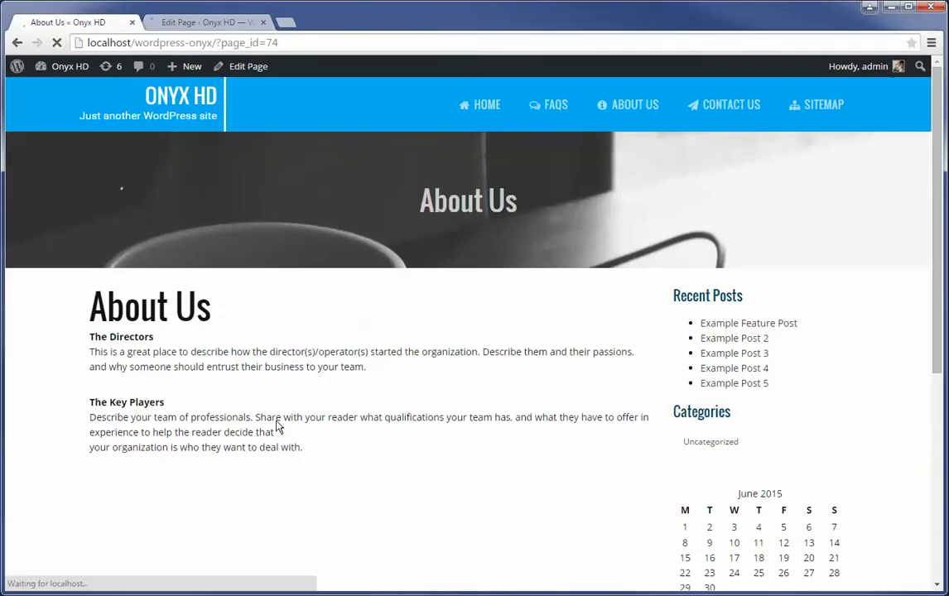
scroll(168, 395, "down", 1)
scroll(168, 396, "down", 2)
scroll(170, 394, "up", 3)
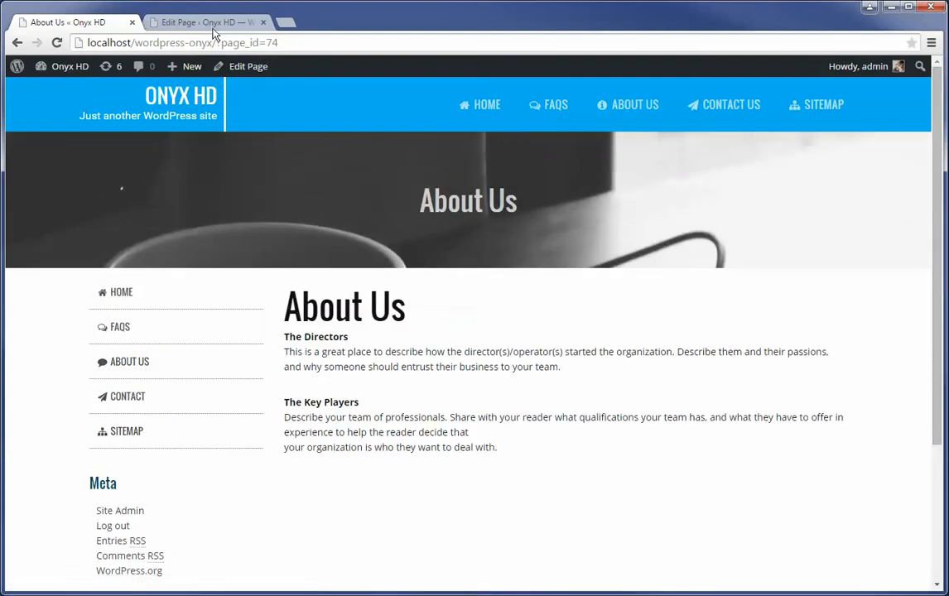
- Return to the About Us page editor and review its page layout and page type choices
left_click(194, 22)
mouse_move(57, 275)
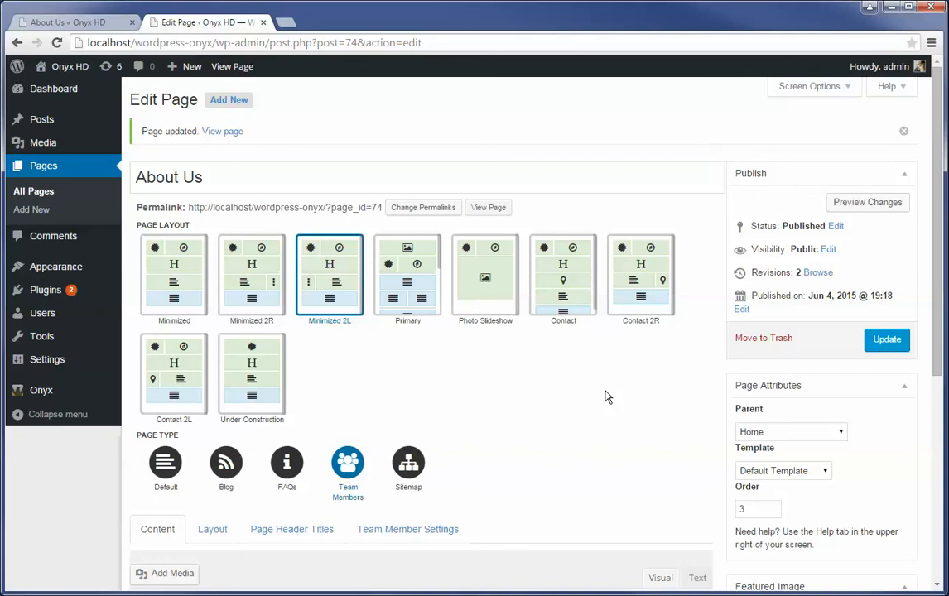
mouse_move(46, 396)
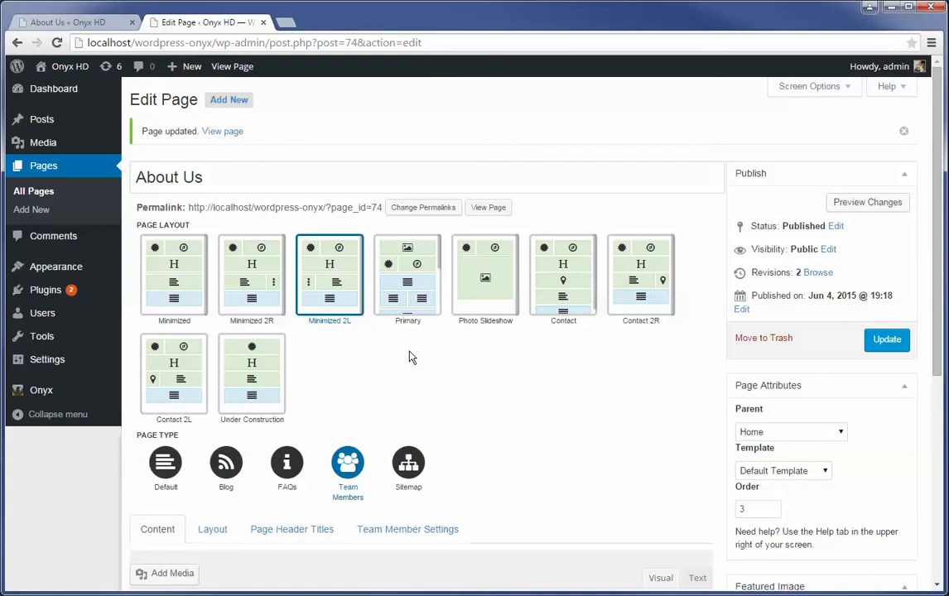
mouse_move(80, 394)
scroll(559, 503, "down", 1)
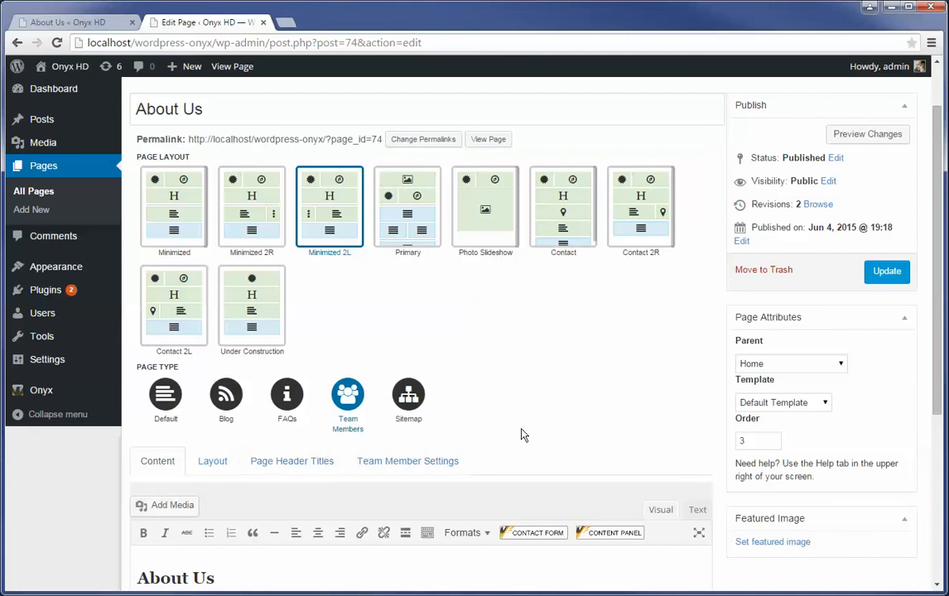
scroll(521, 434, "down", 1)
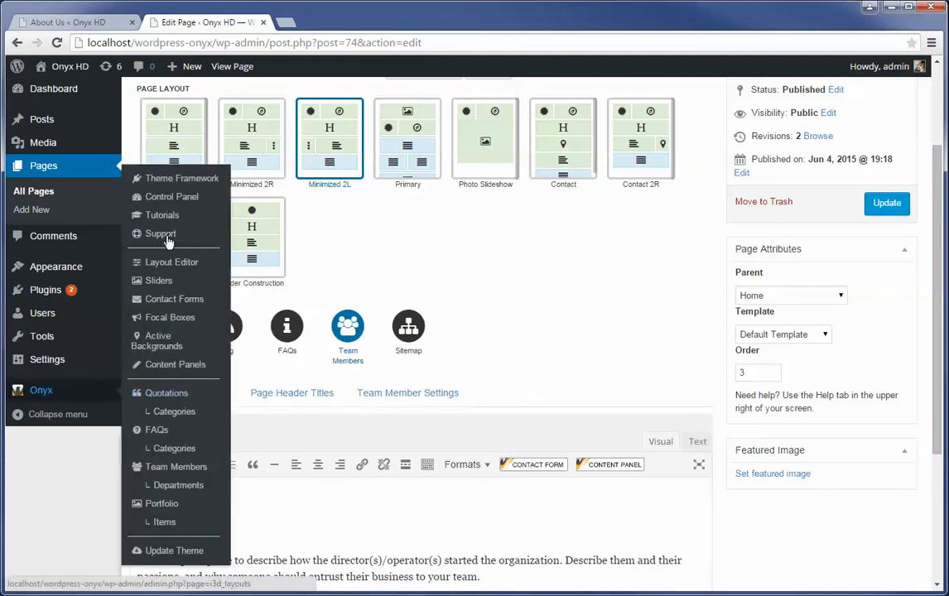
- Open the Onyx theme framework settings and try the Off option for the Global Layout Manager
left_click(164, 201)
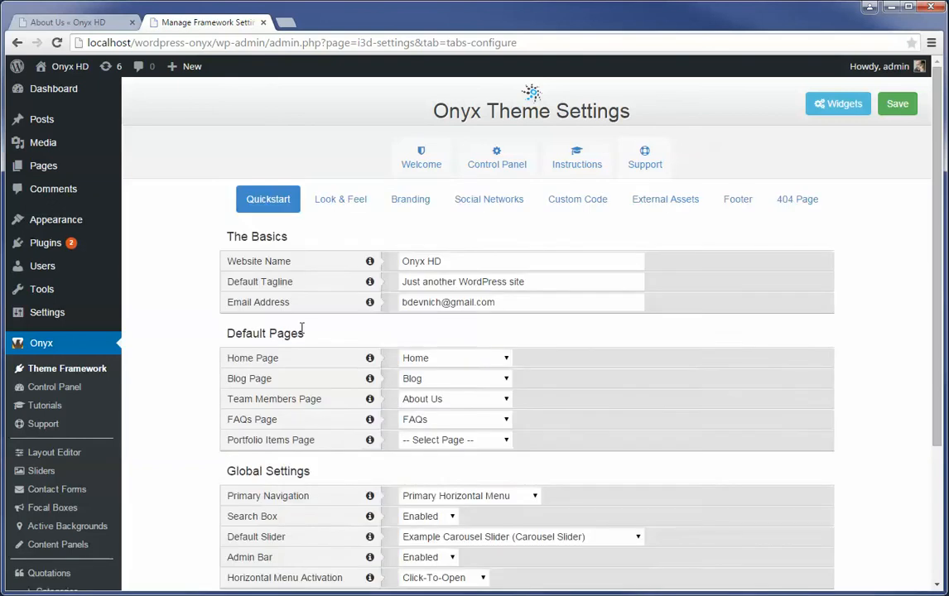
scroll(248, 321, "down", 3)
left_click(426, 509)
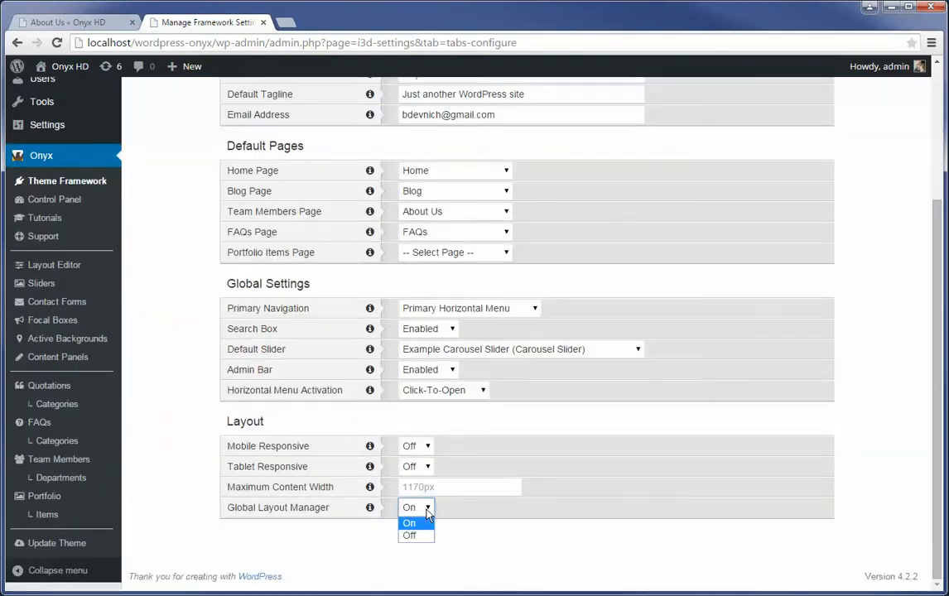
left_click(426, 536)
- Open the Layout Editor and examine the available layouts, including the default Minimized layout and its page usage
left_click(41, 270)
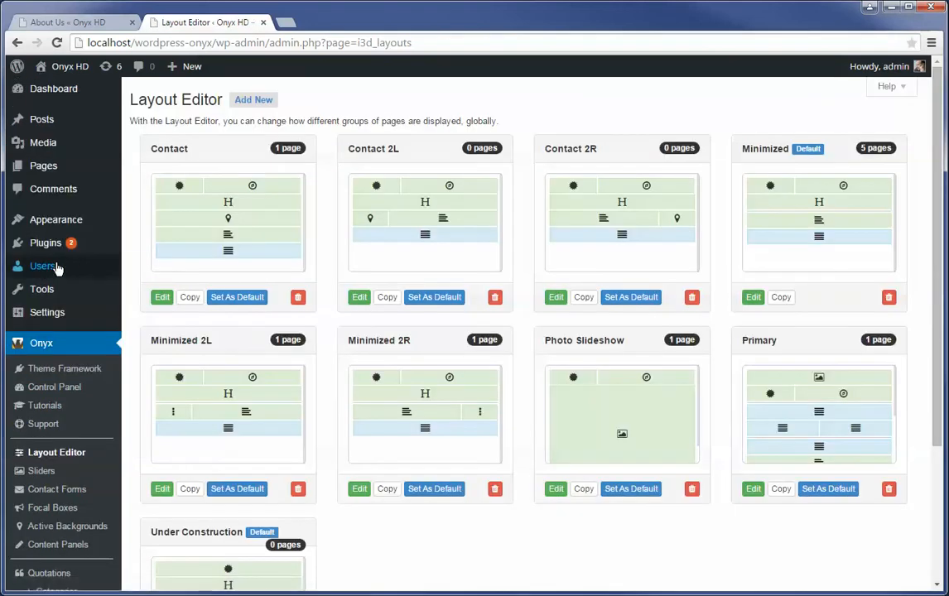
mouse_move(73, 266)
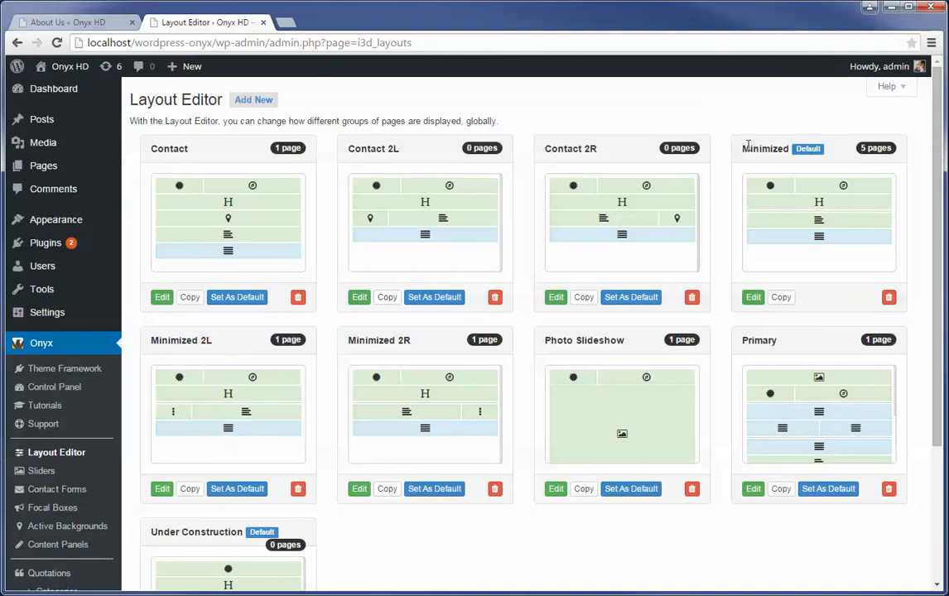
mouse_move(816, 168)
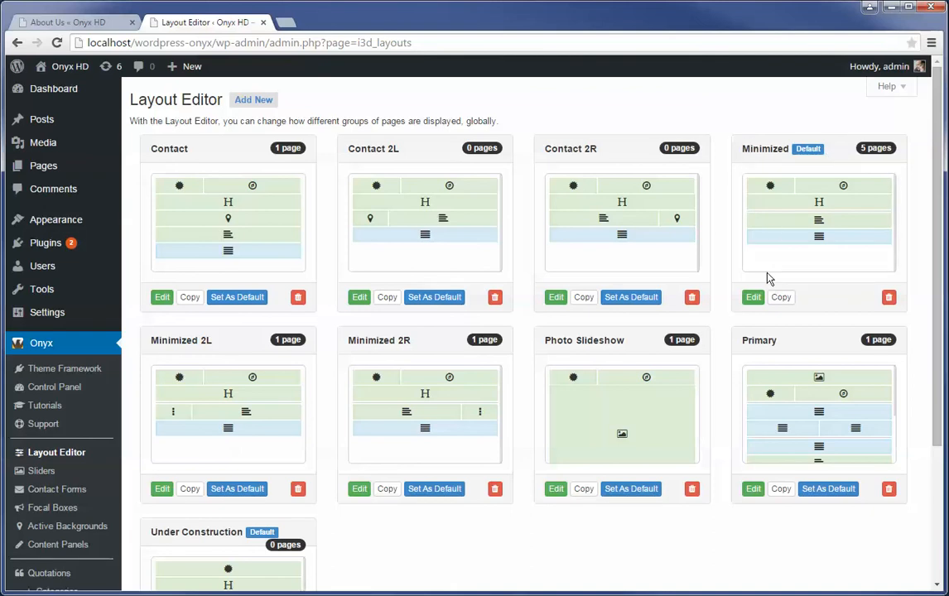